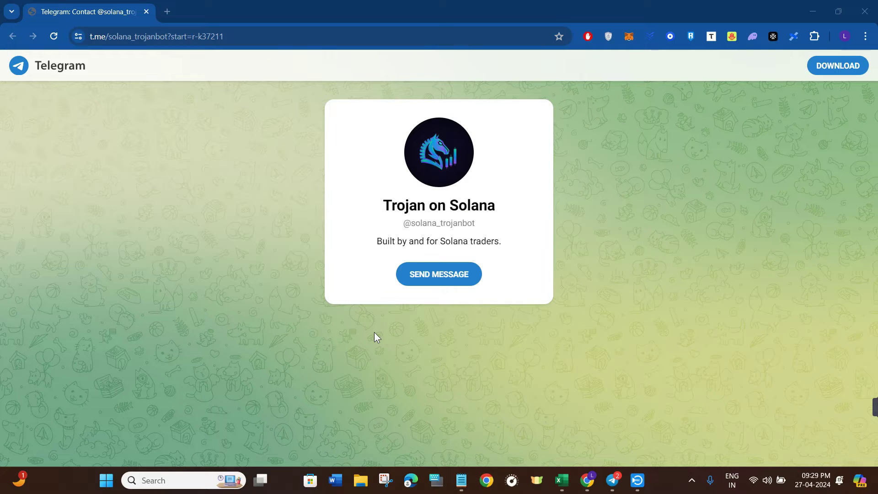
Choose SEND MESSAGE on the Trojan on Solana t.me page to hand off to Telegram Desktop.
{"action": "left_click", "coordinate": [430, 283]}
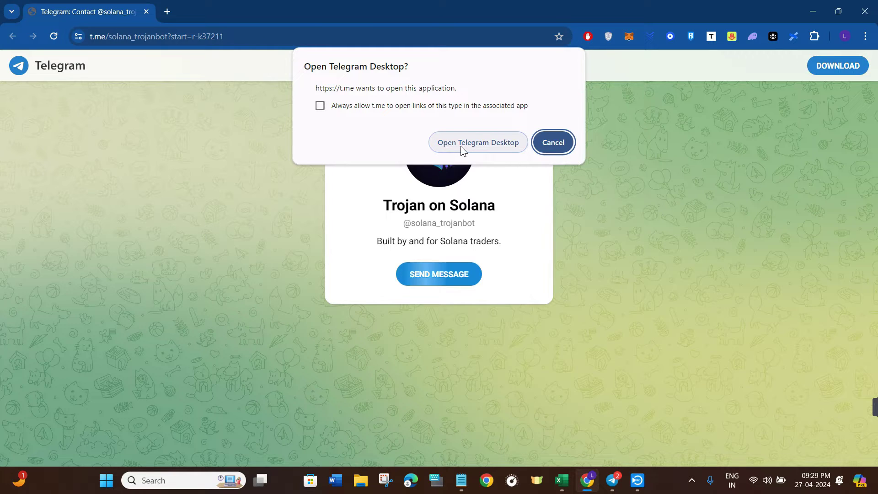
Open the bot chat in Telegram Desktop, start Trojan on Solana, and heart-react the wallet message.
{"action": "left_click", "coordinate": [487, 147]}
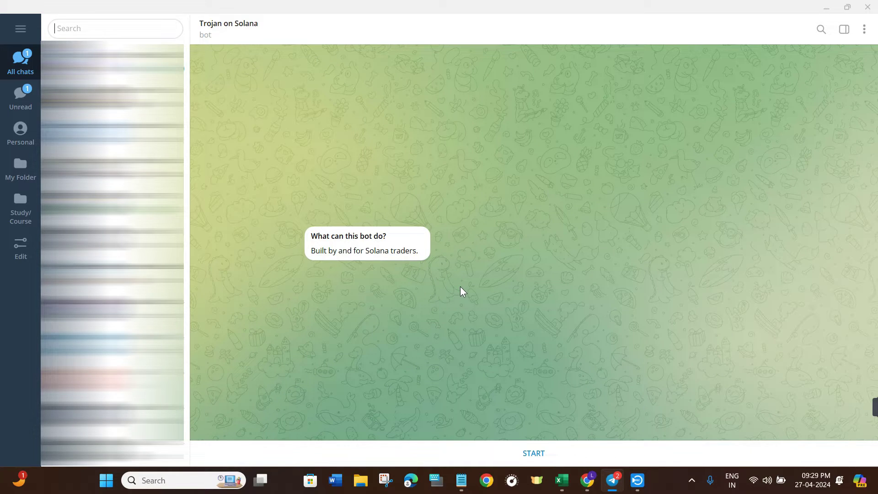
{"action": "left_click", "coordinate": [539, 456]}
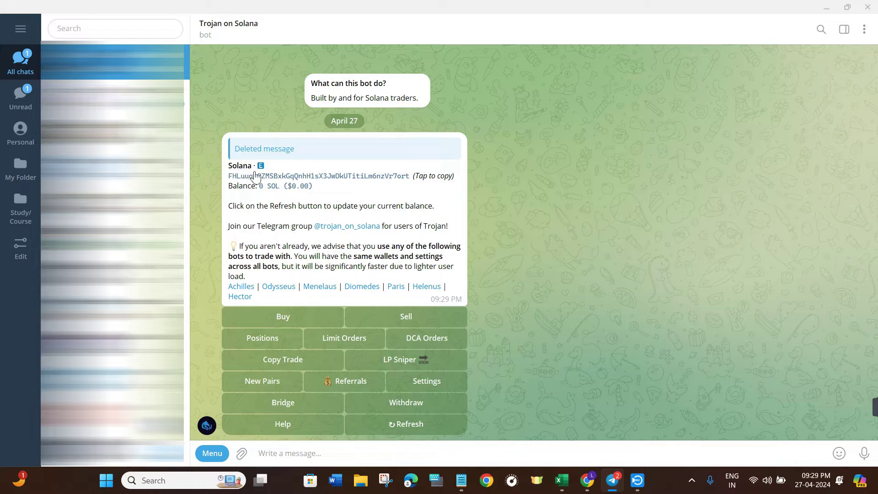
{"action": "double_click", "coordinate": [411, 176]}
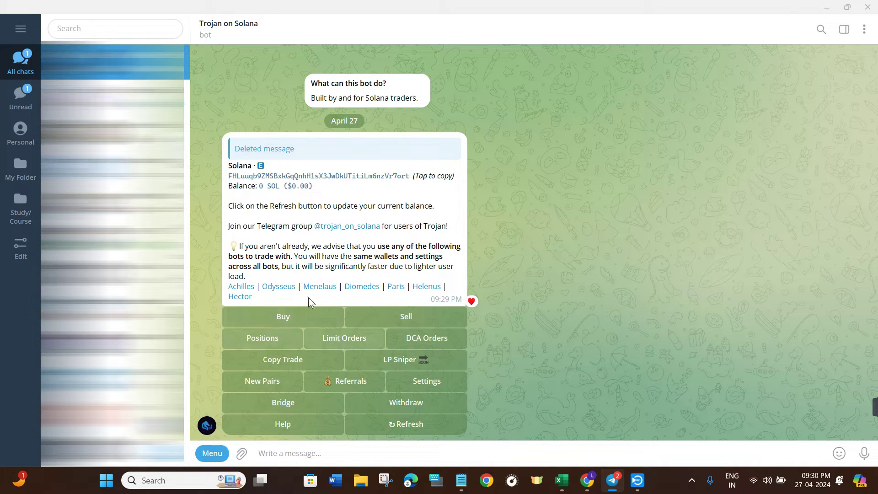
Set the priority fee to Turbo in Settings and view Buy Settings (15% slippage).
{"action": "left_click", "coordinate": [417, 382]}
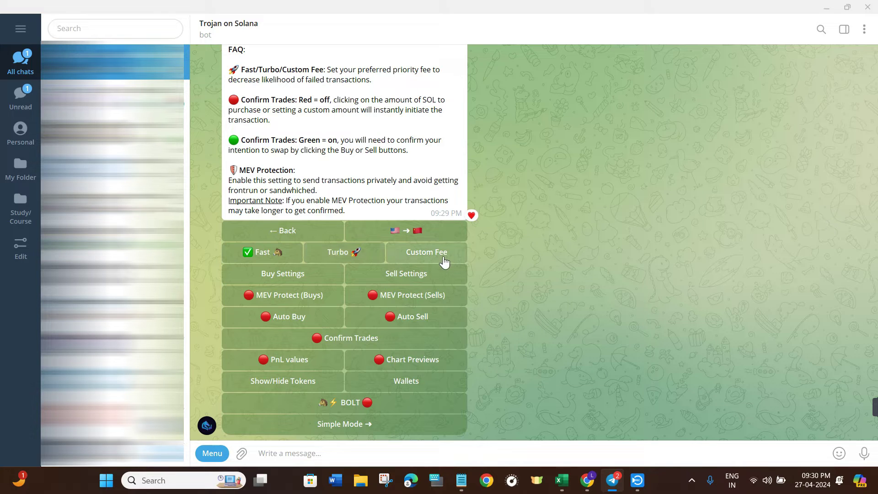
{"action": "left_click", "coordinate": [355, 252]}
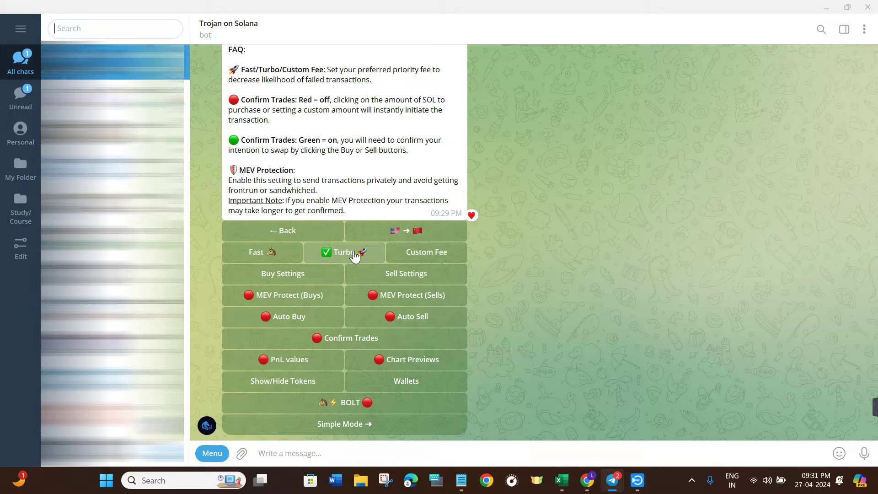
{"action": "left_click", "coordinate": [305, 278]}
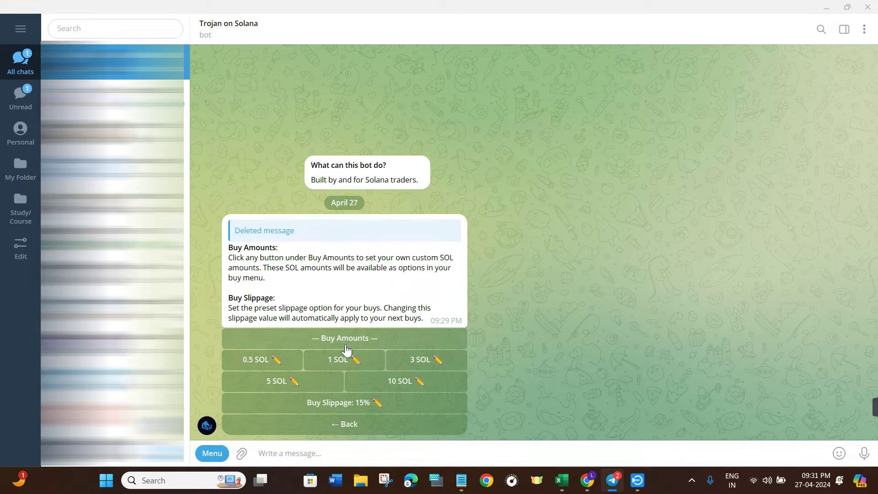
Leave a heart reaction on the buy settings message and return to the settings menu.
{"action": "double_click", "coordinate": [307, 375]}
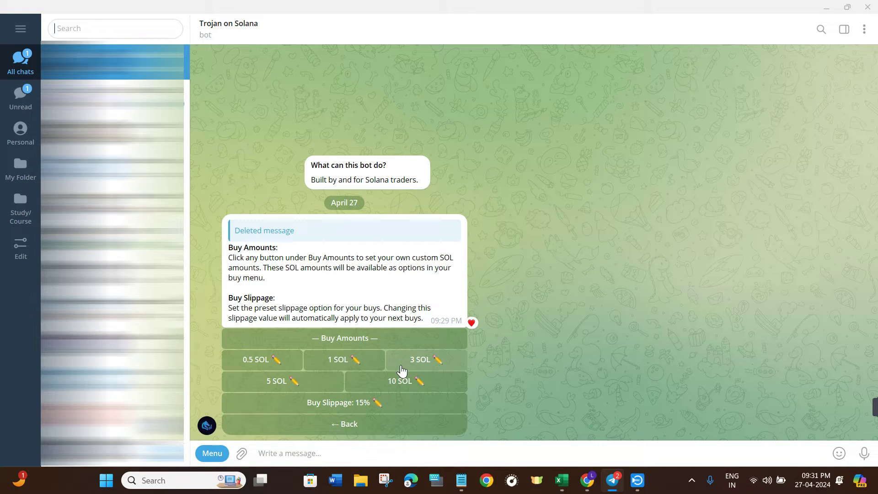
{"action": "double_click", "coordinate": [499, 353]}
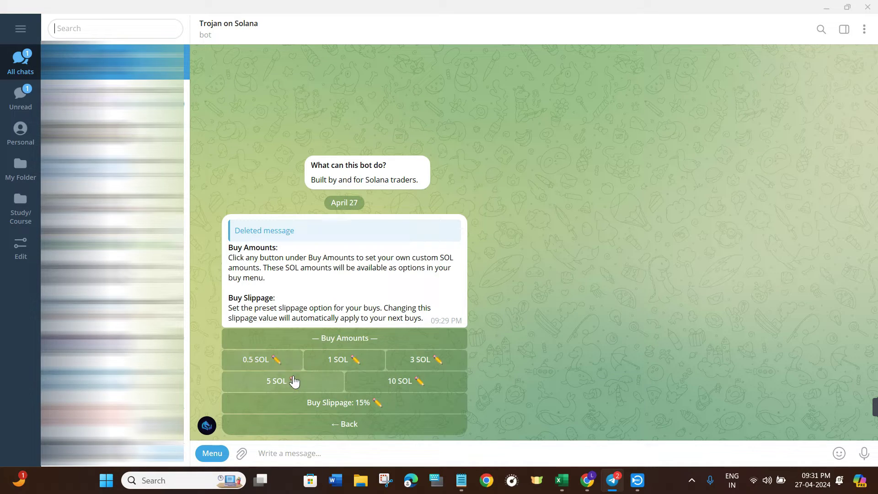
{"action": "double_click", "coordinate": [387, 375]}
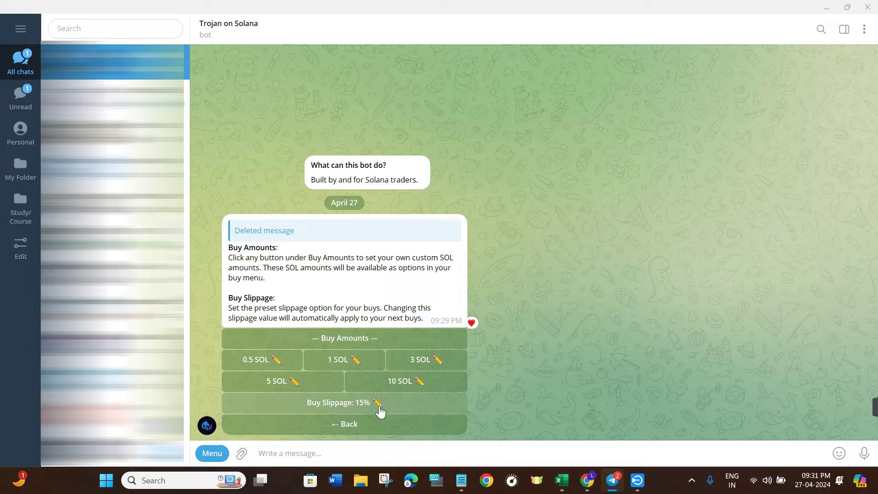
{"action": "left_click", "coordinate": [354, 426]}
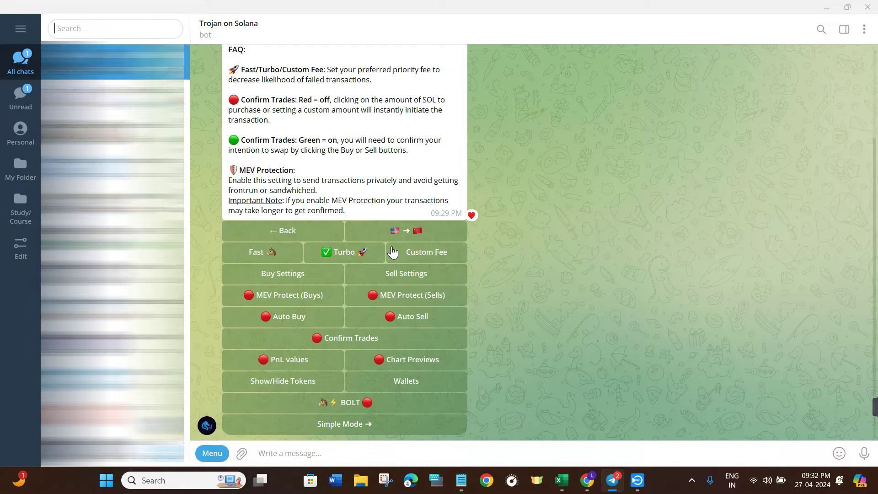
In Sell Settings, enter 25 as the new sell slippage, replacing 15%.
{"action": "left_click", "coordinate": [394, 276]}
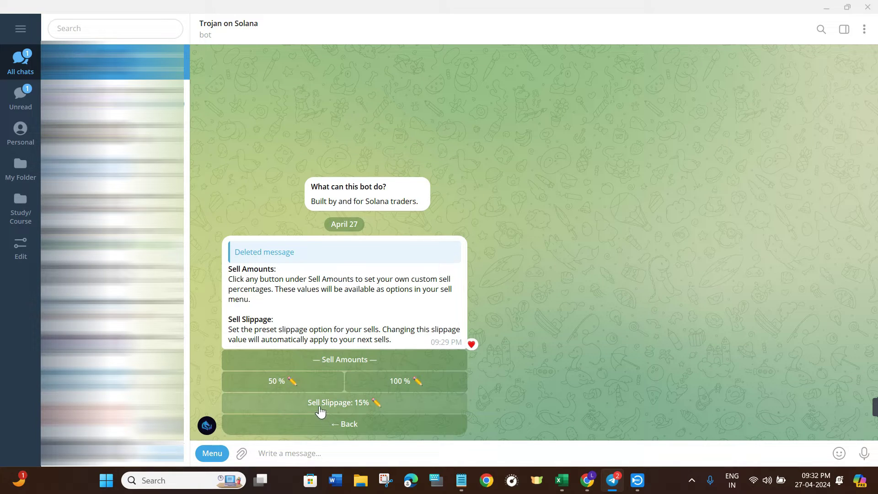
{"action": "left_click", "coordinate": [360, 407]}
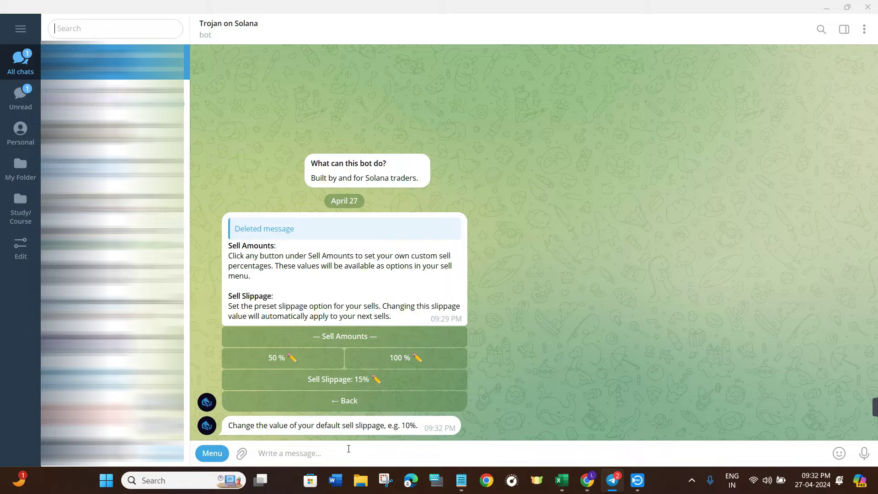
{"action": "left_click", "coordinate": [348, 448]}
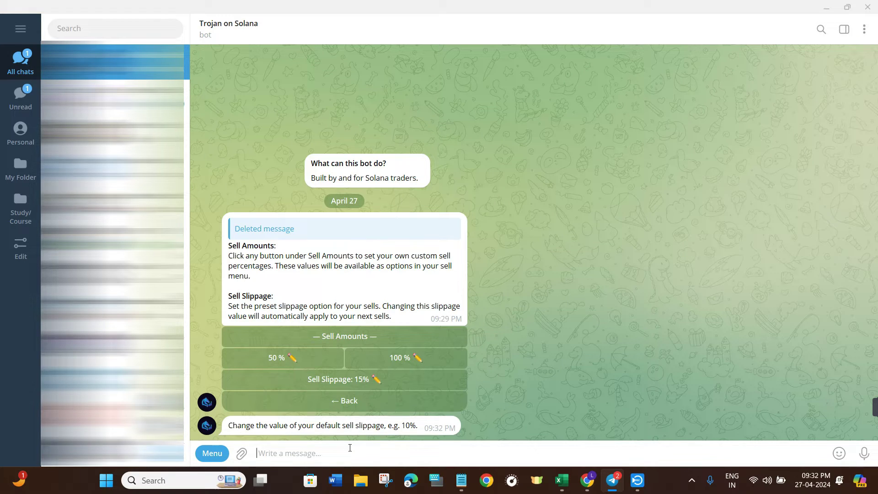
{"action": "type", "text": "25"}
{"action": "key", "text": "Return"}
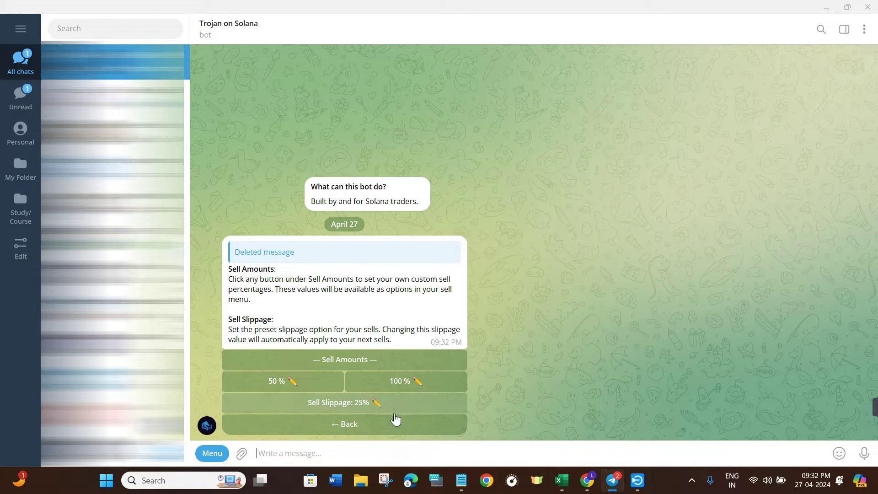
Back in settings, try the buy MEV toggle, then view Auto Buy (0.25 SOL, 35% slippage).
{"action": "left_click", "coordinate": [355, 428]}
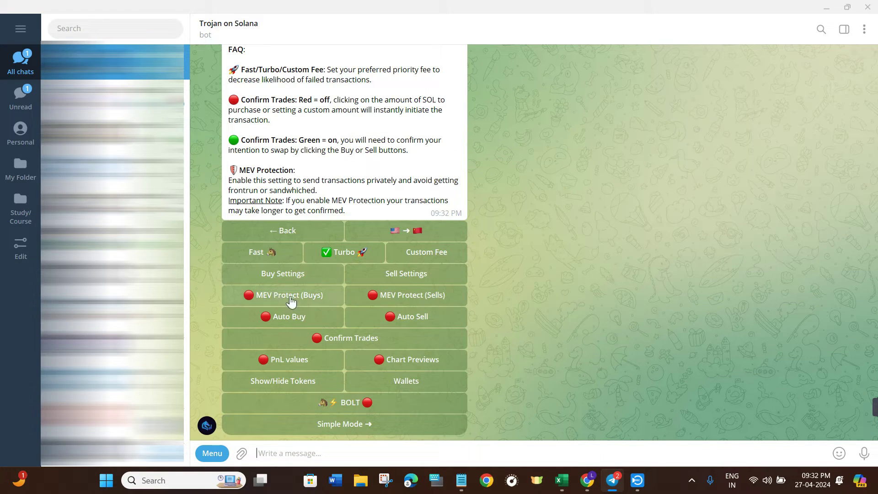
{"action": "left_click", "coordinate": [303, 306]}
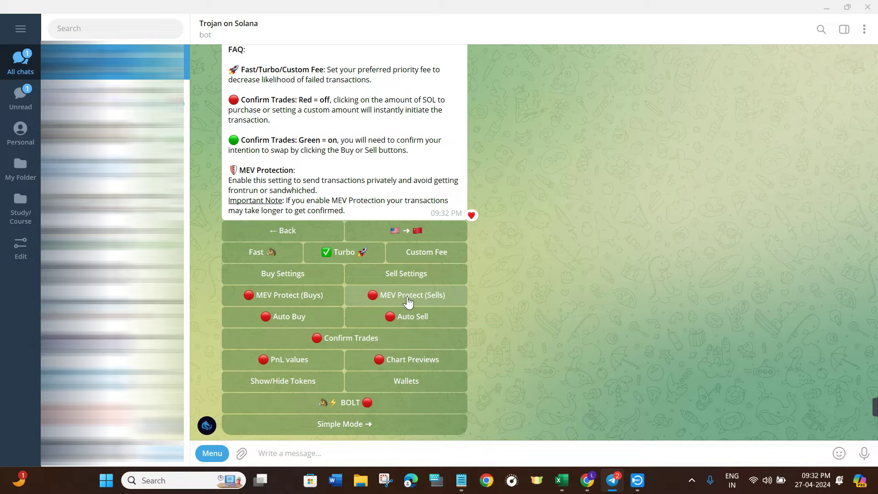
{"action": "left_click", "coordinate": [323, 319]}
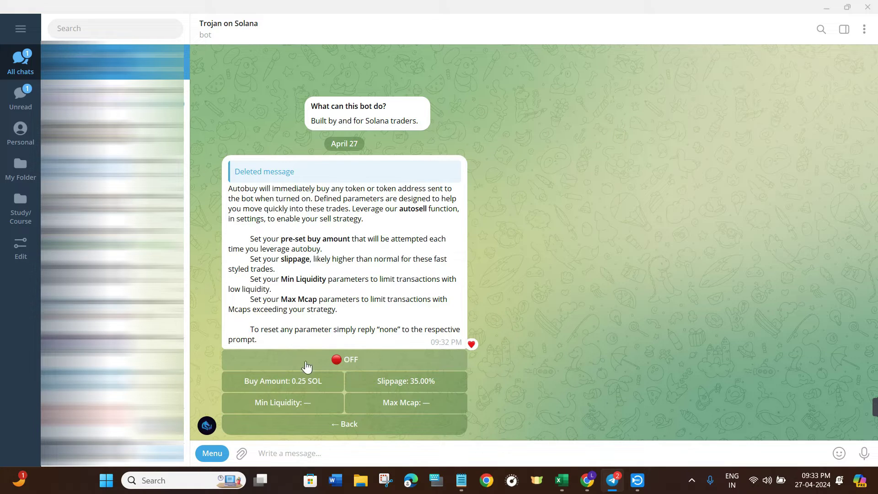
Turn Autobuy ON and return to the settings menu.
{"action": "left_click", "coordinate": [360, 365]}
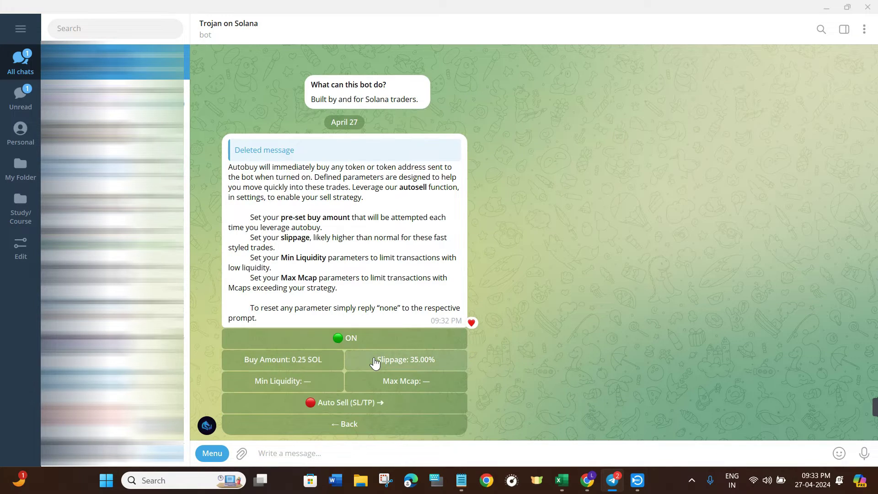
{"action": "left_click", "coordinate": [355, 424]}
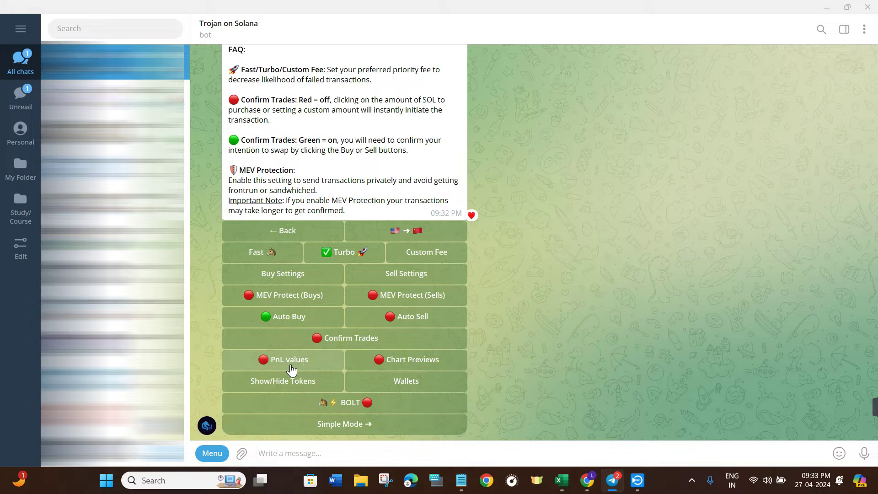
Enable PnL values, switch Auto Buy back off, and list the Solana and Ethereum wallets.
{"action": "left_click", "coordinate": [322, 364]}
{"action": "left_click", "coordinate": [270, 317]}
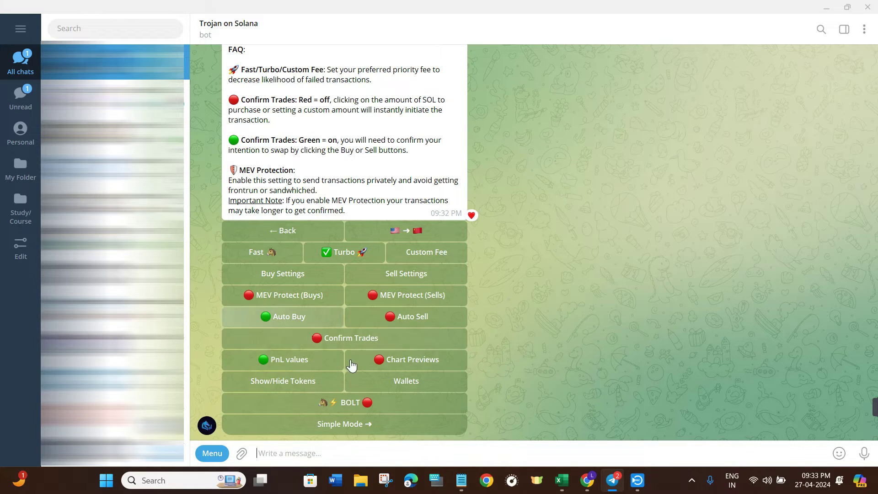
{"action": "left_click", "coordinate": [343, 337]}
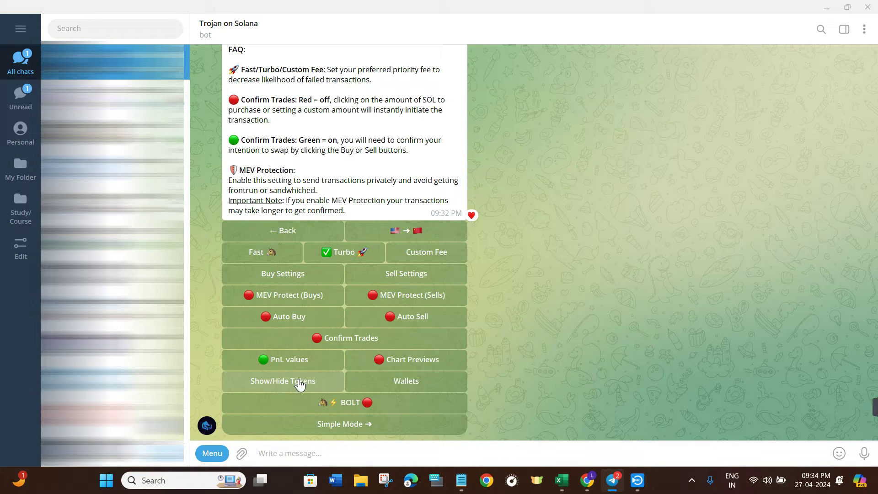
{"action": "left_click", "coordinate": [401, 385]}
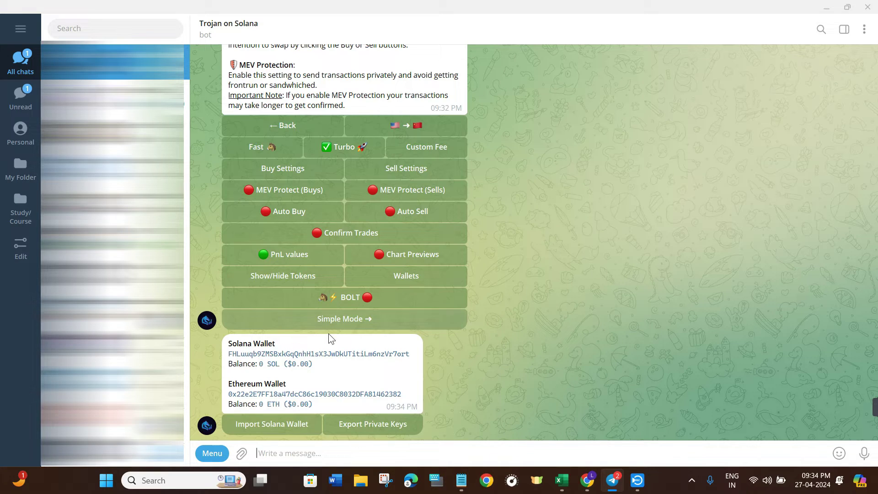
Return to the bot's main menu and choose Buy to get the token address prompt.
{"action": "left_click", "coordinate": [291, 128]}
{"action": "scroll", "coordinate": [414, 333], "scroll_direction": "up", "scroll_amount": 1}
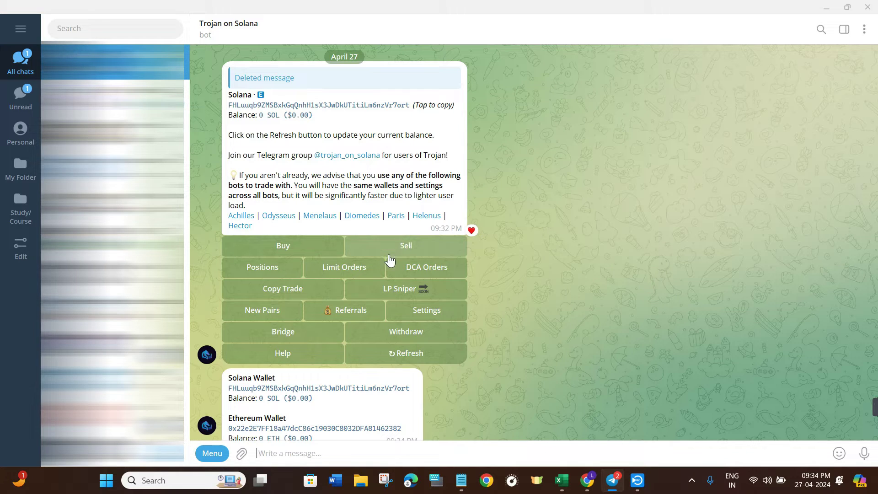
{"action": "left_click", "coordinate": [318, 251]}
{"action": "scroll", "coordinate": [320, 254], "scroll_direction": "down", "scroll_amount": 2}
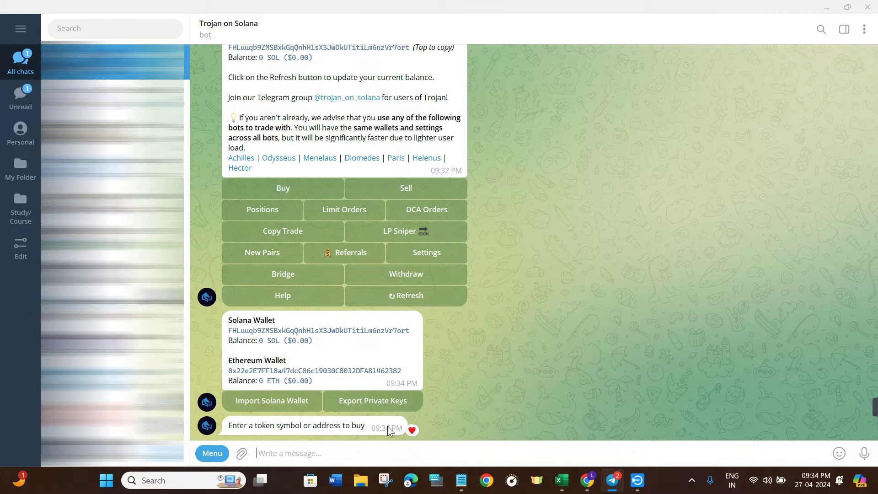
Switch to Chrome and scroll to the top of CoinMarketCap's Solana ecosystem token list.
{"action": "key", "text": "alt+Tab"}
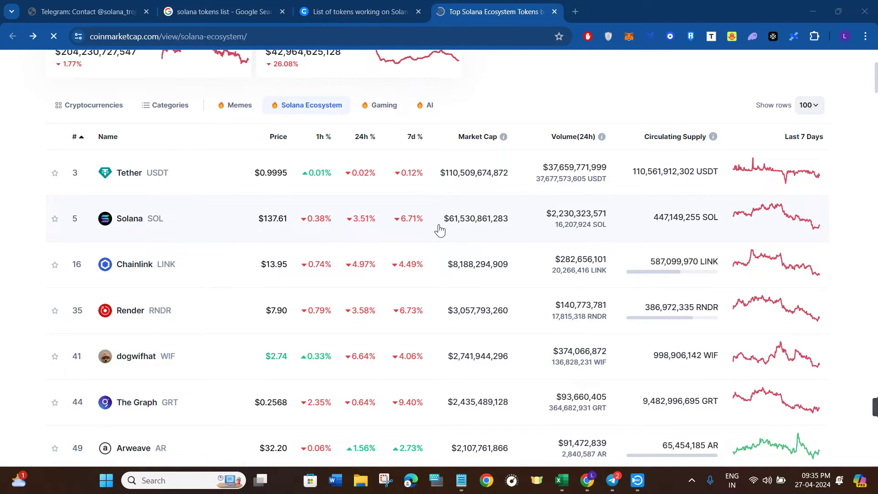
{"action": "scroll", "coordinate": [439, 230], "scroll_direction": "up", "scroll_amount": 4}
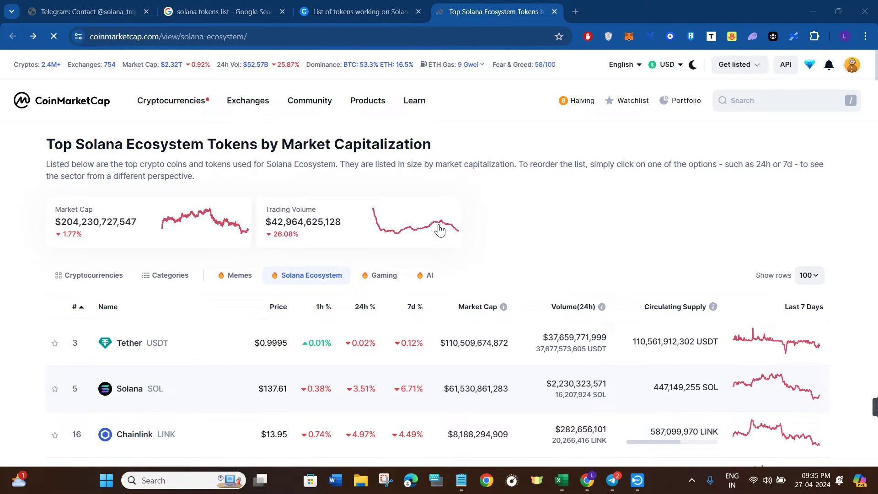